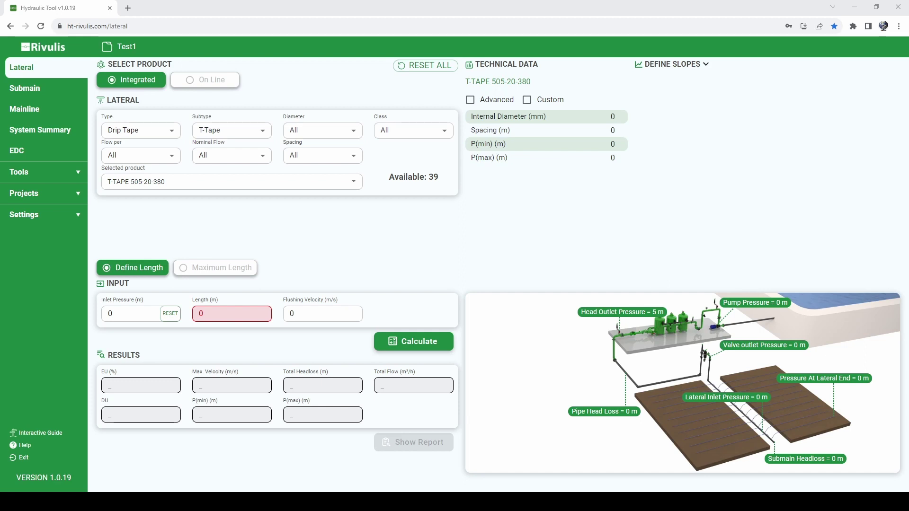
Expand the Projects and Settings menus in the left sidebar.
left_click(78, 194)
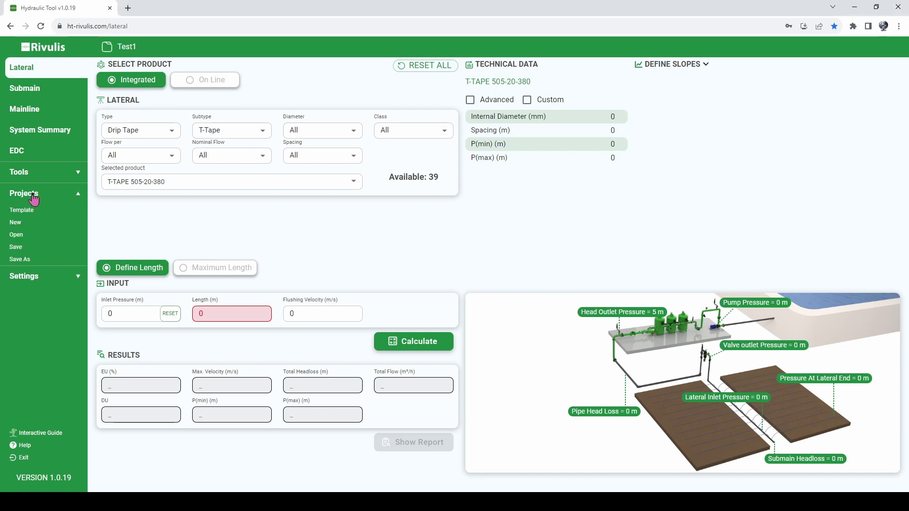
left_click(78, 278)
Start a new project and name it 'test'.
left_click(17, 222)
left_click(316, 100)
type("test")
left_click(311, 133)
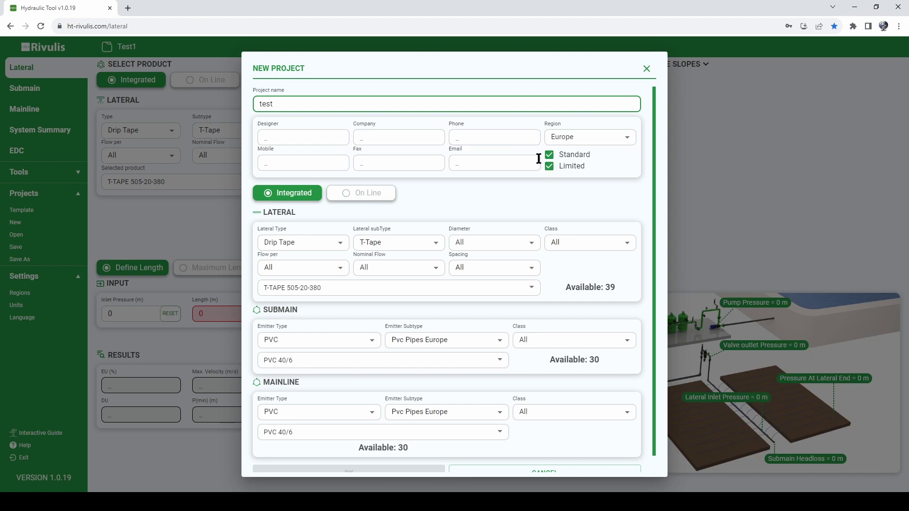
Set the project region to Europe.
left_click(596, 136)
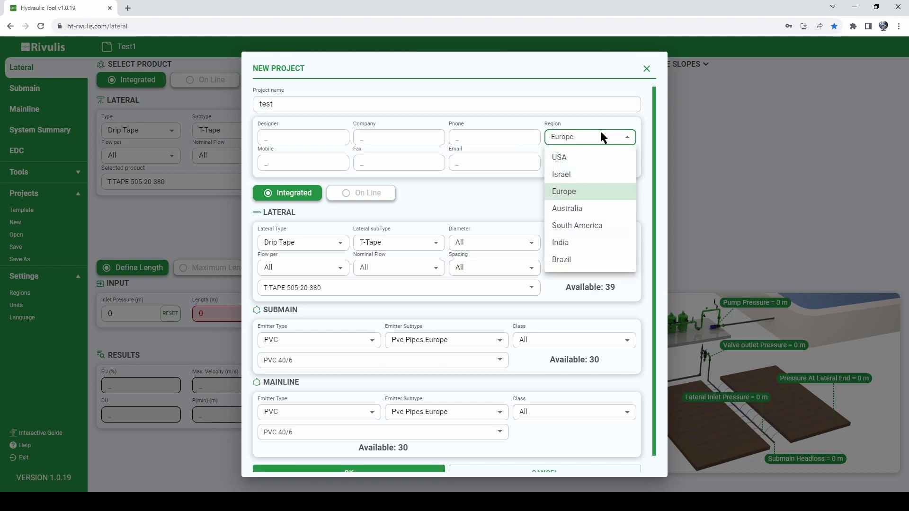
left_click(589, 194)
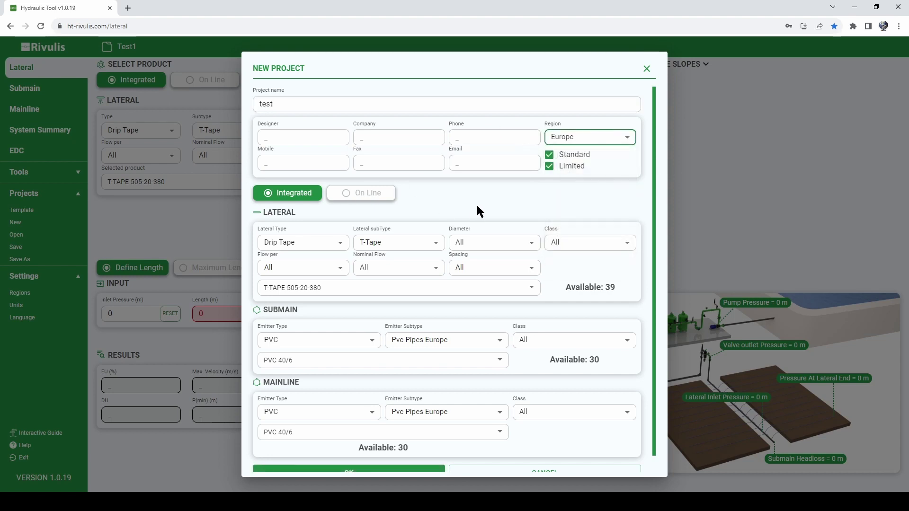
scroll(476, 210, "down", 1)
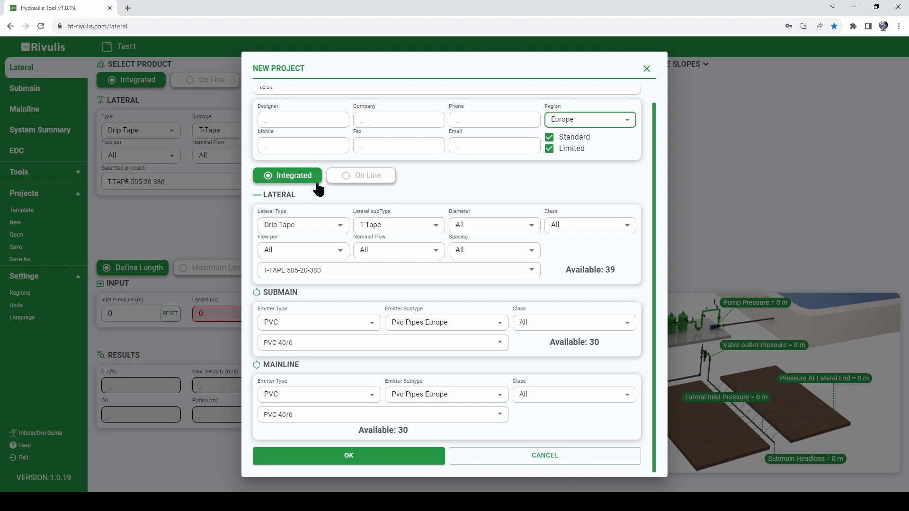
left_click(297, 223)
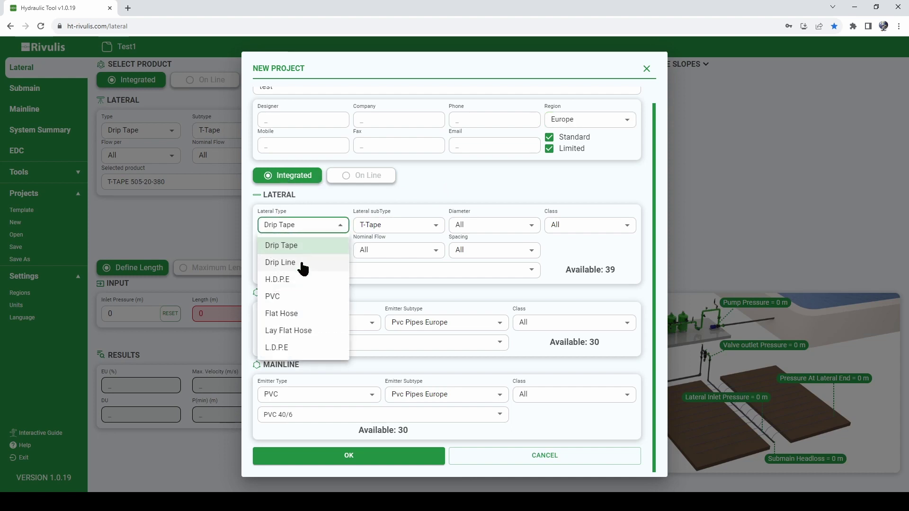
left_click(437, 178)
left_click(356, 183)
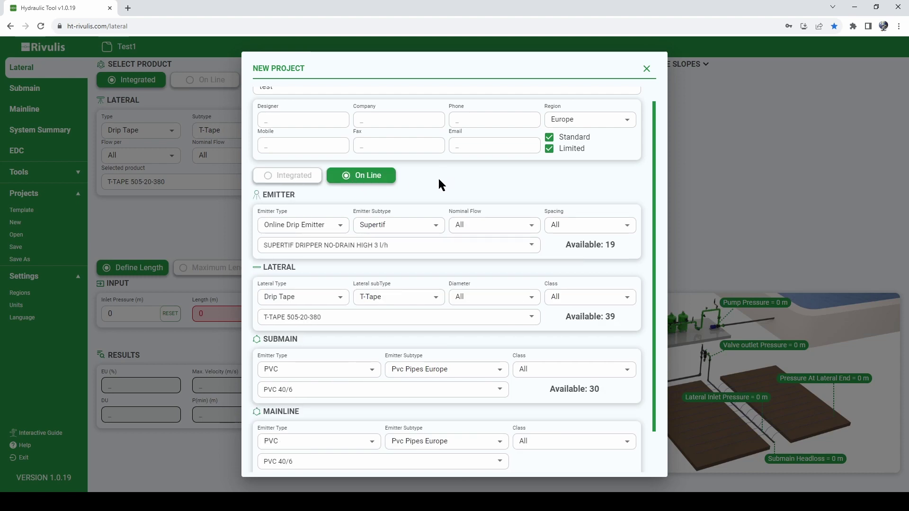
left_click(323, 226)
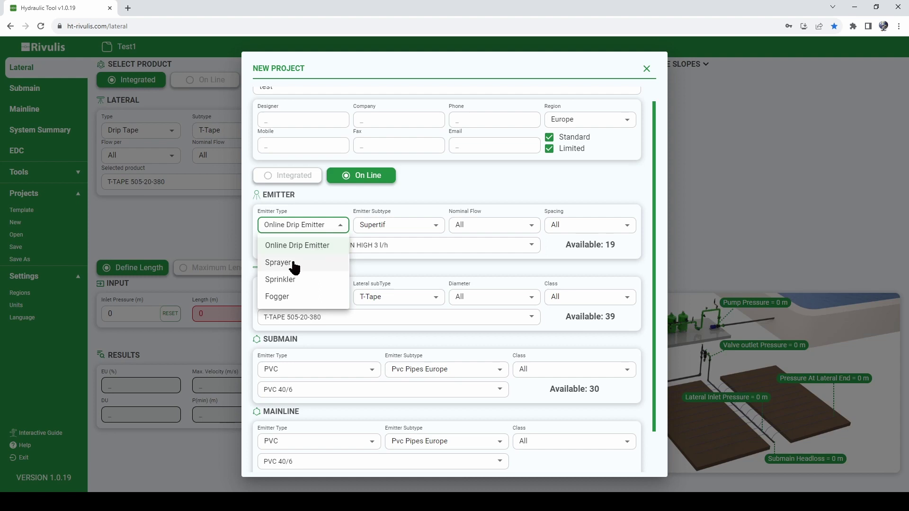
left_click(439, 180)
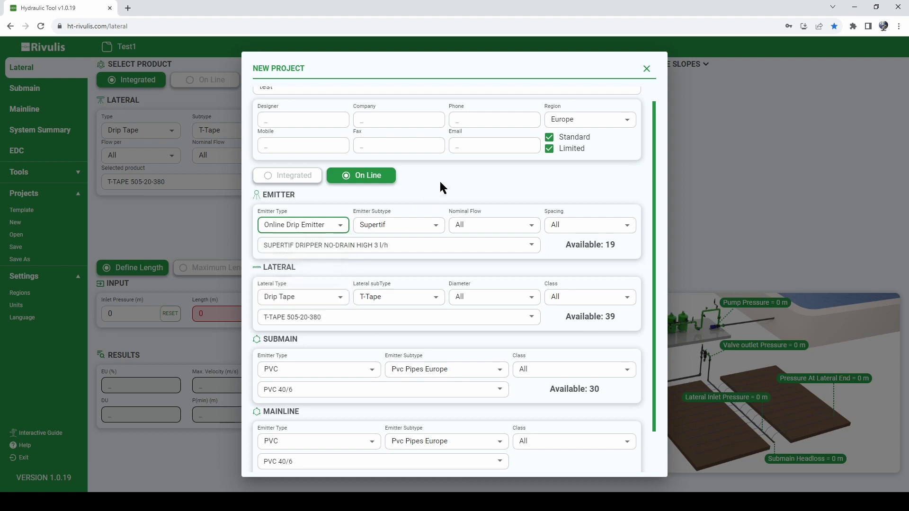
left_click(284, 178)
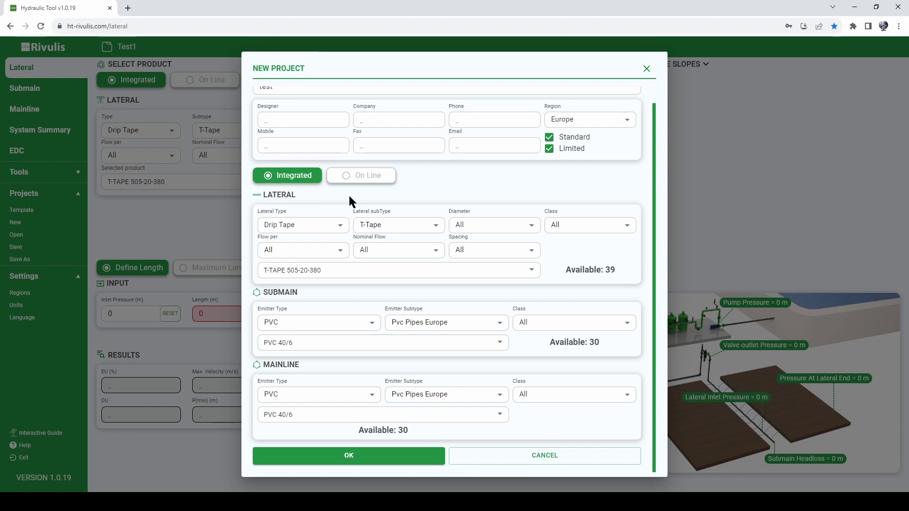
left_click(496, 223)
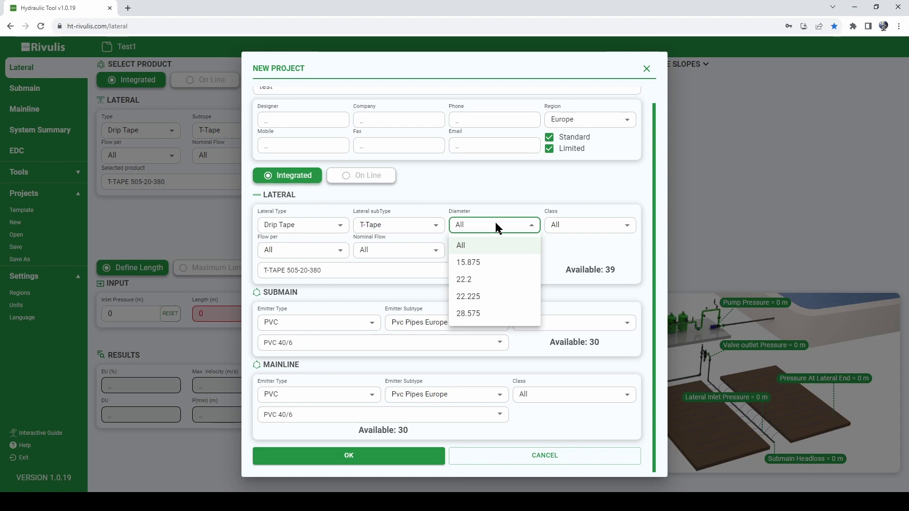
left_click(510, 189)
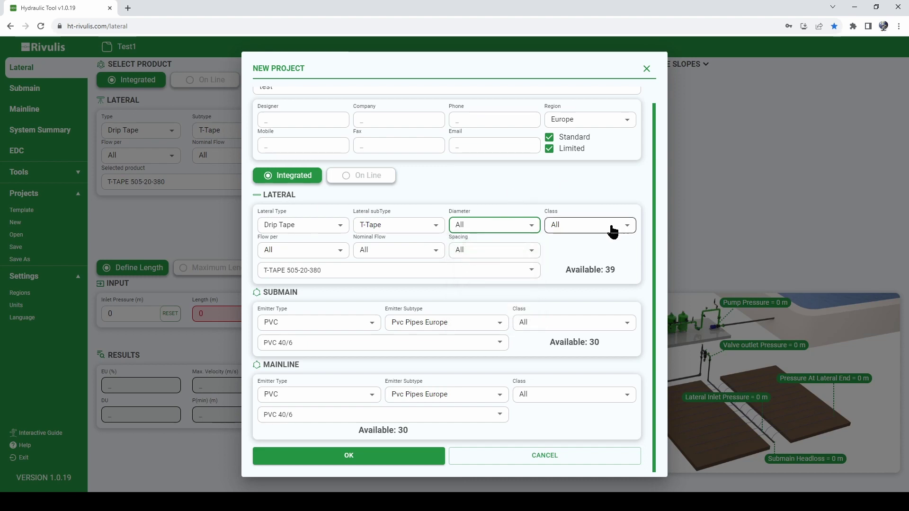
left_click(609, 226)
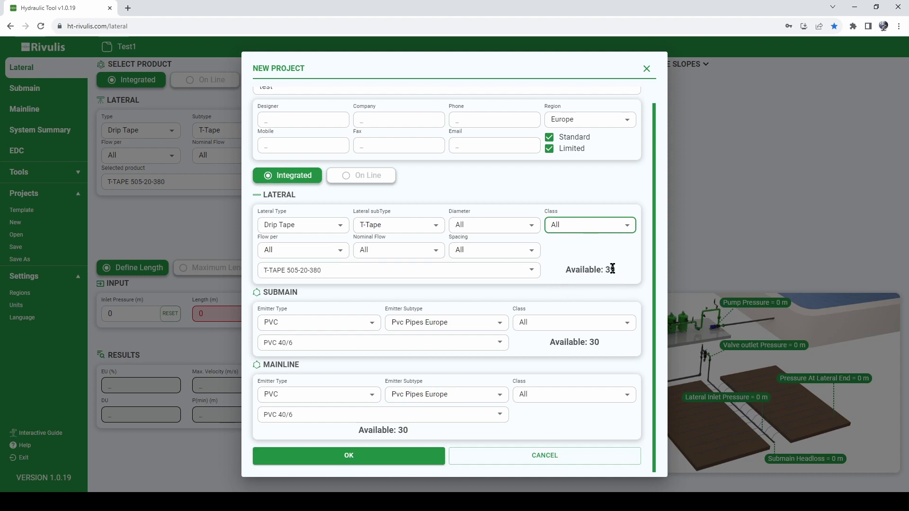
left_click_drag(613, 268, 565, 269)
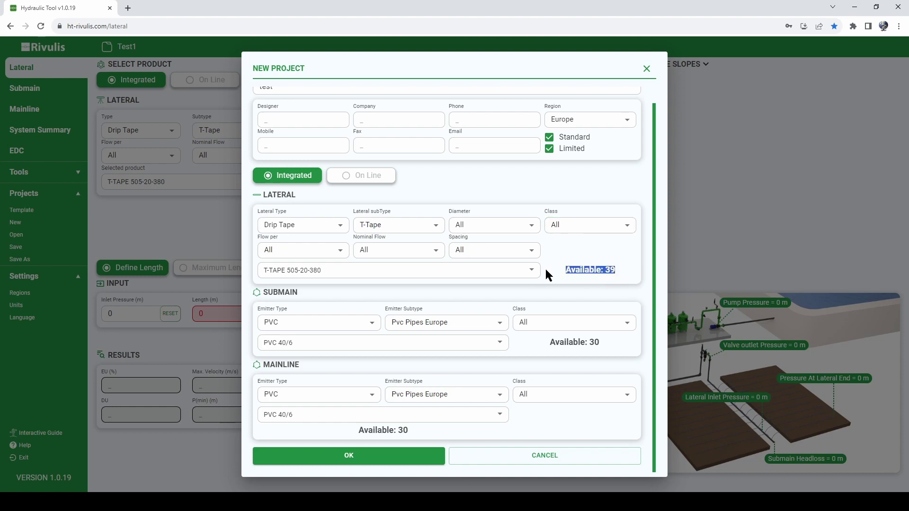
left_click(532, 270)
left_click_drag(535, 298, 558, 319)
left_click(597, 258)
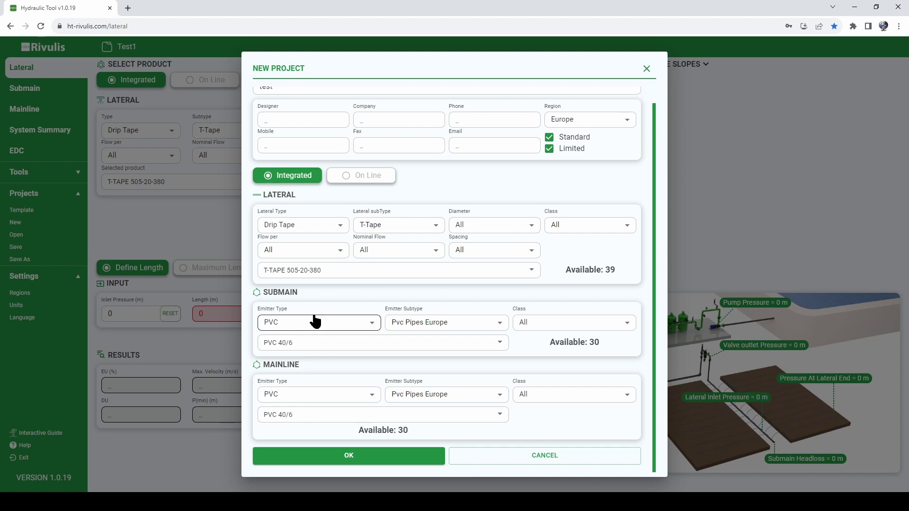
Set both submain and mainline pipes to PVC, subtype Pvc Pipes Europe.
left_click(339, 322)
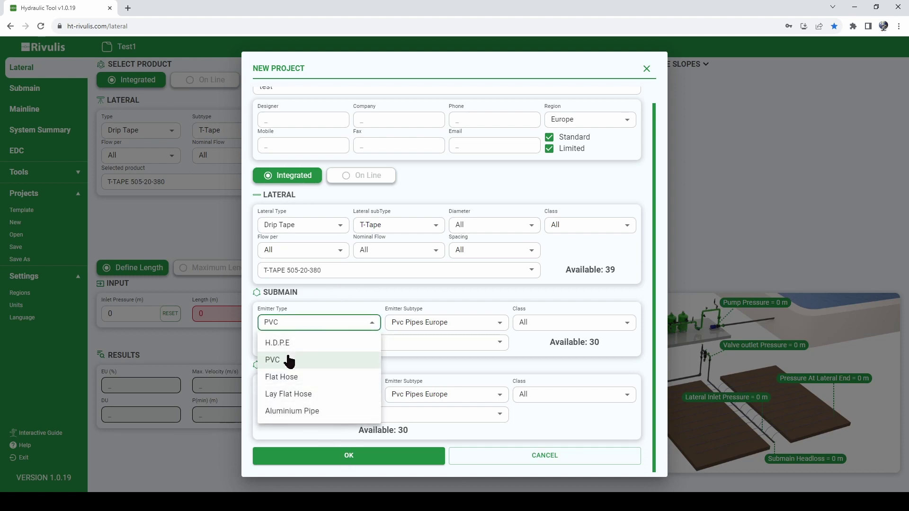
left_click(289, 363)
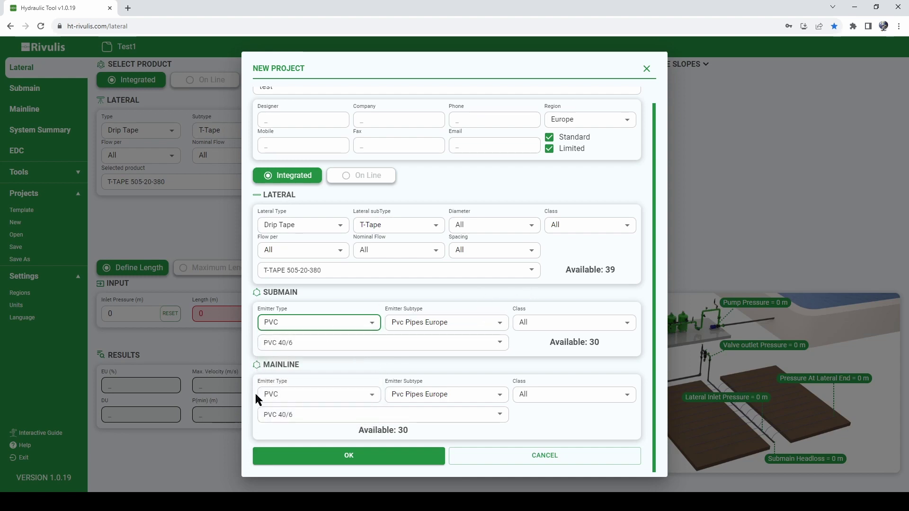
left_click(322, 394)
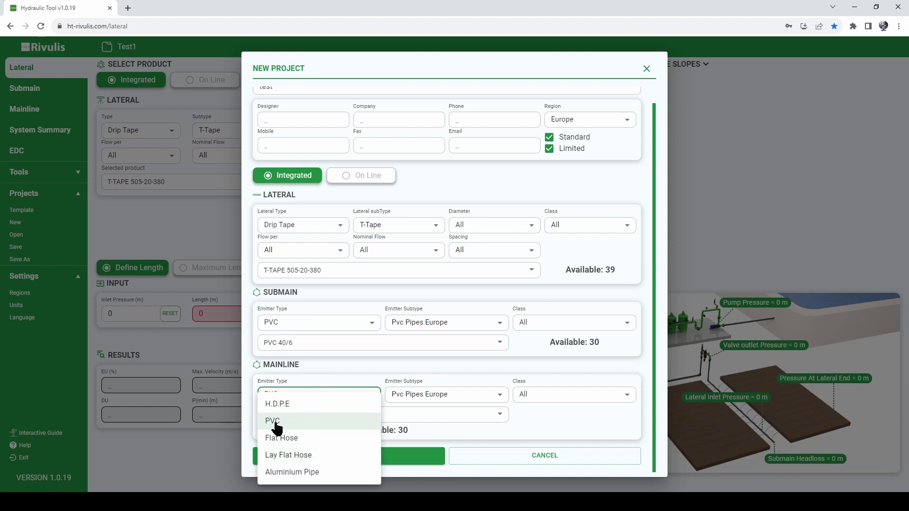
left_click(293, 423)
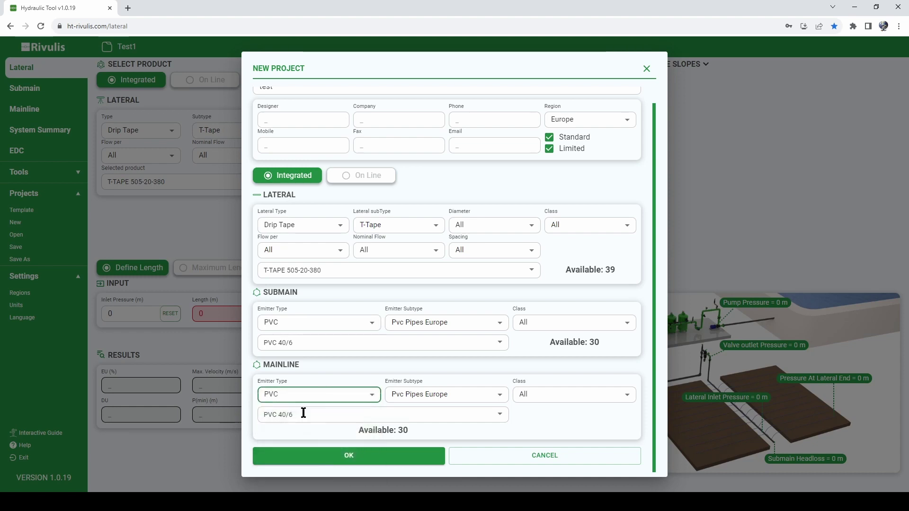
left_click(442, 395)
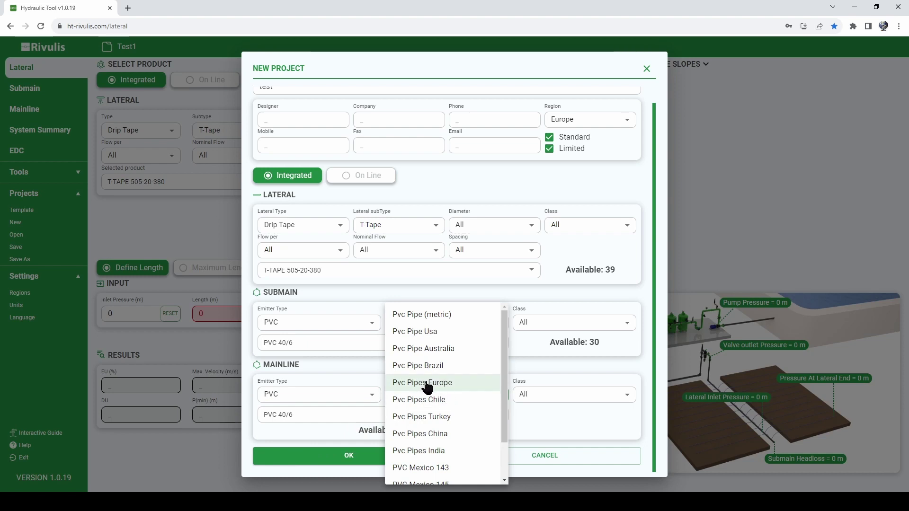
left_click(428, 387)
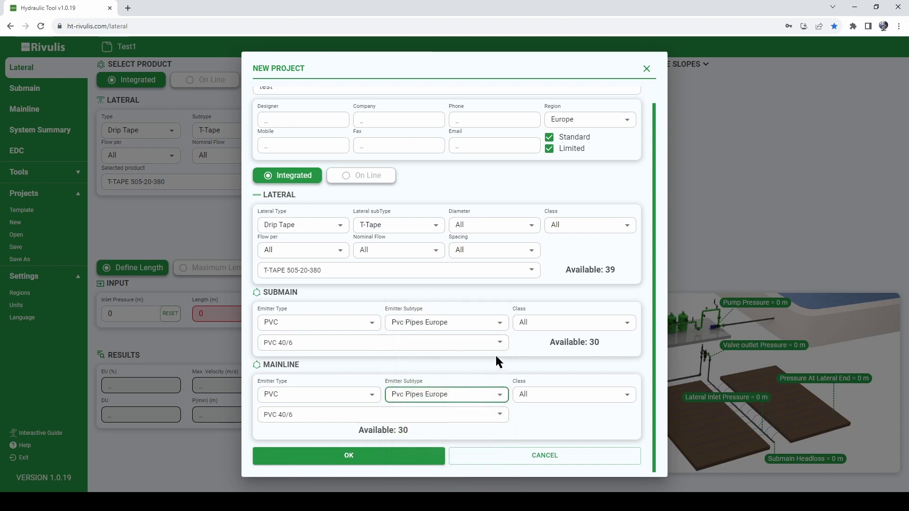
left_click(468, 324)
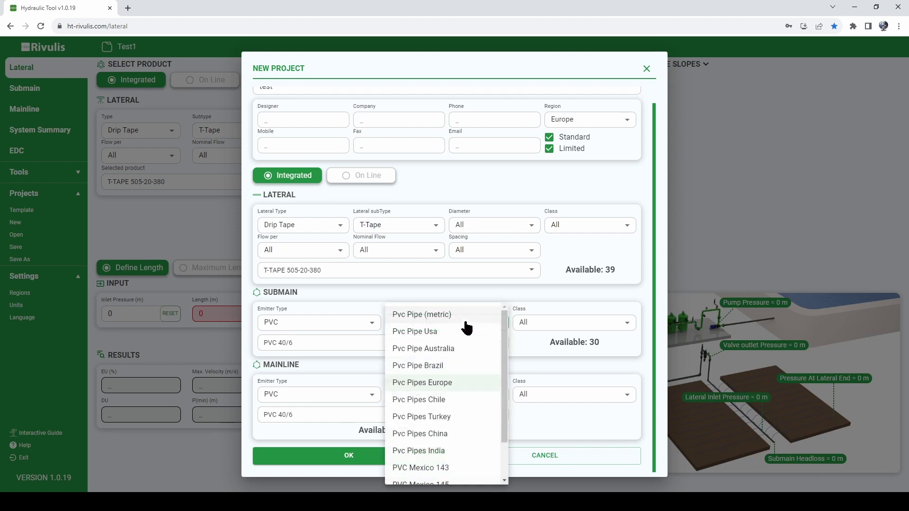
left_click(444, 383)
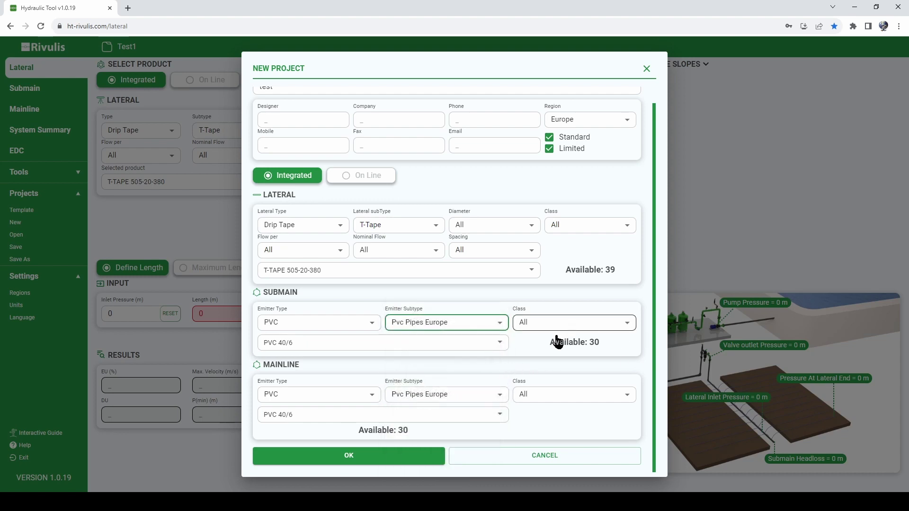
Check the available submain and mainline pipe counts, then create the project.
left_click_drag(549, 343, 600, 340)
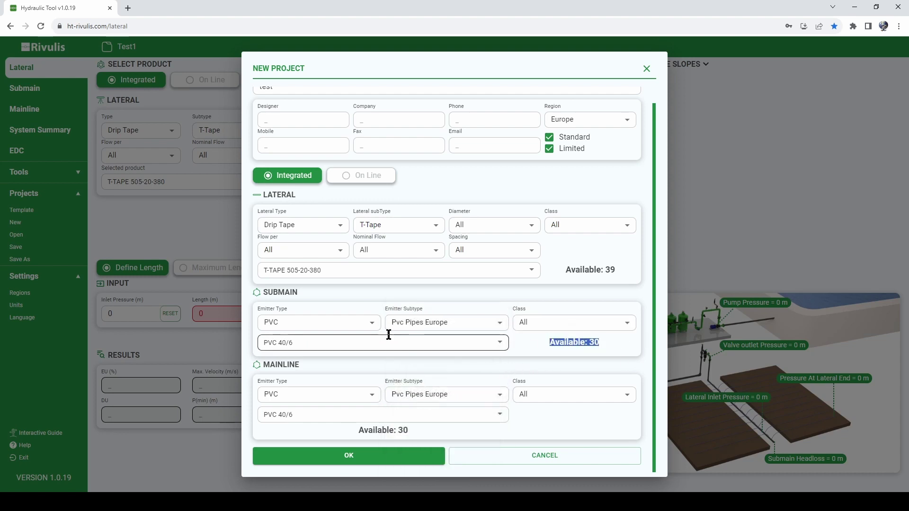
left_click_drag(408, 430, 378, 434)
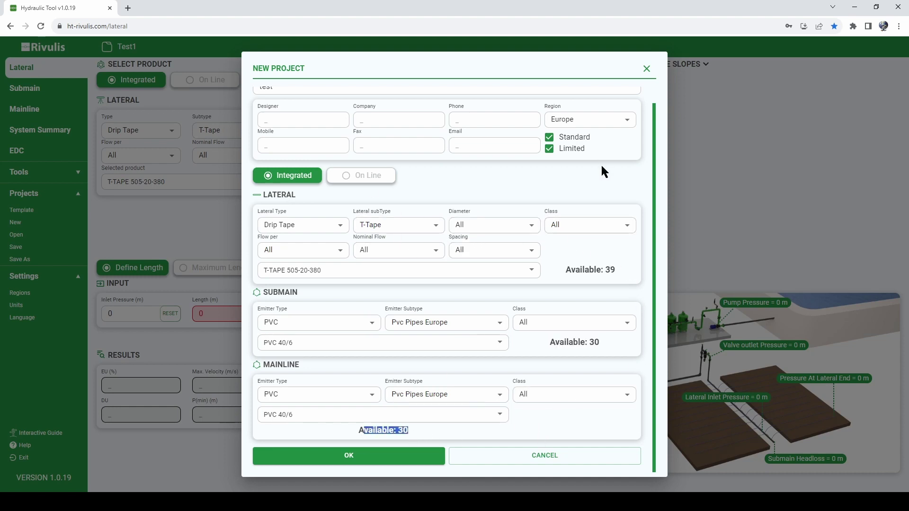
left_click(384, 457)
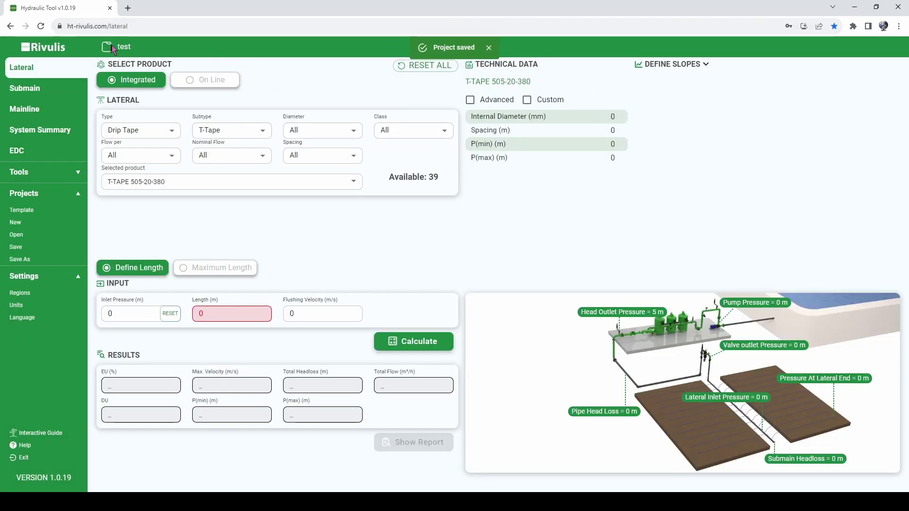
double_click(118, 52)
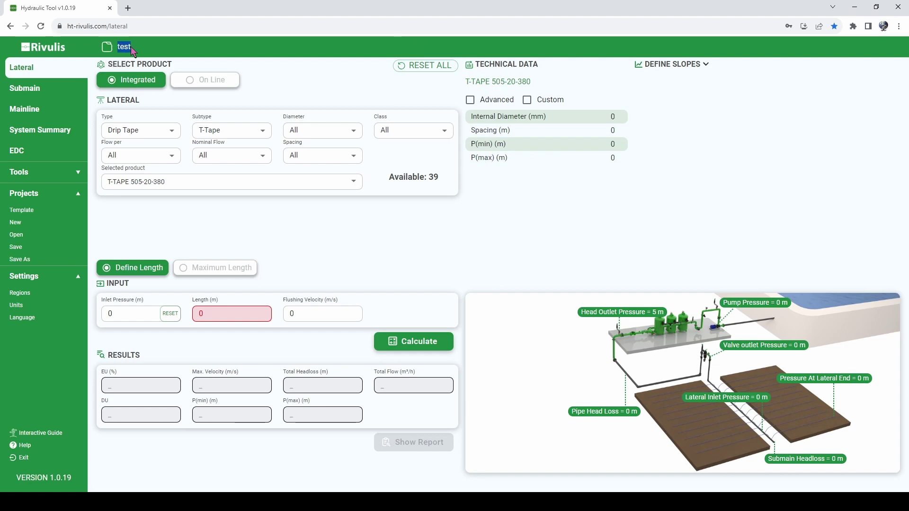
left_click(18, 235)
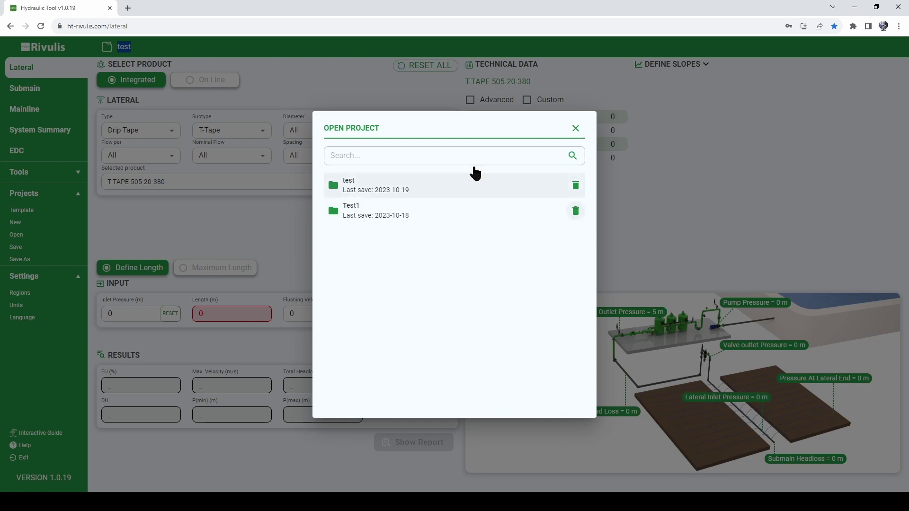
left_click(375, 155)
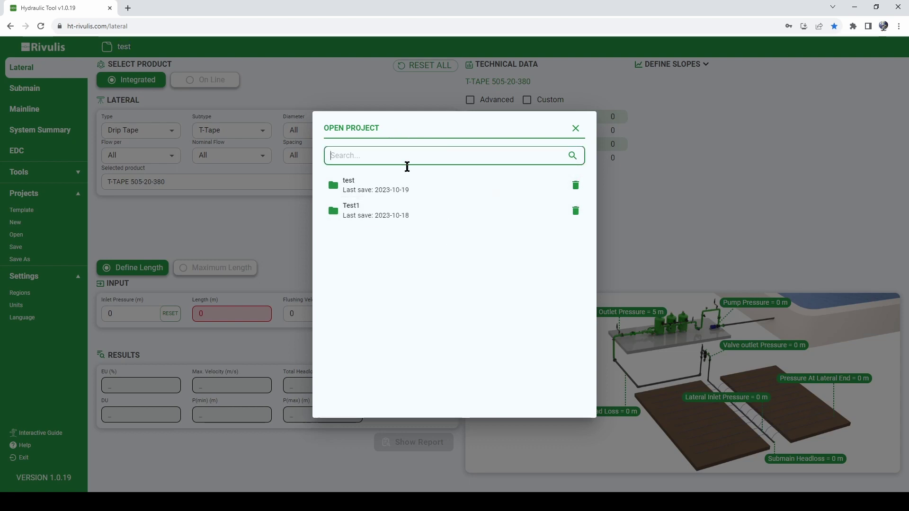
left_click(576, 129)
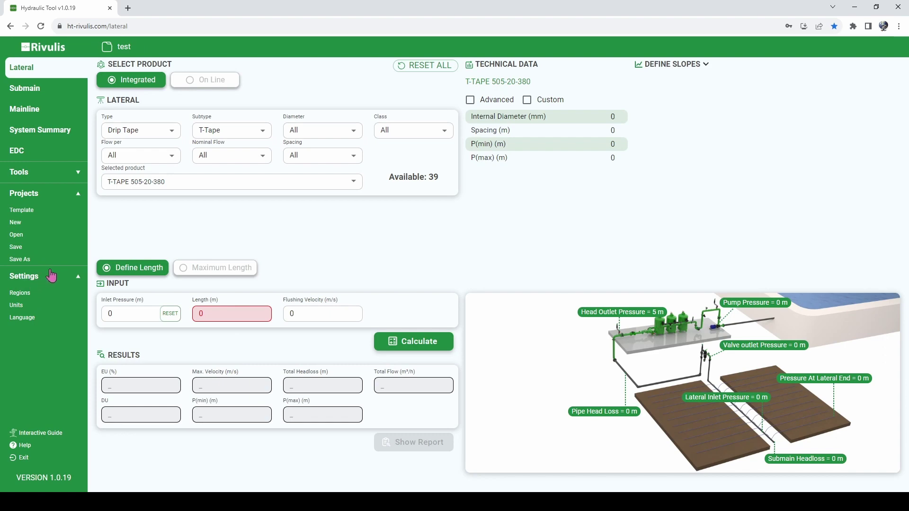
In Regions settings, reselect Europe as the region and save it.
left_click(20, 294)
left_click(413, 272)
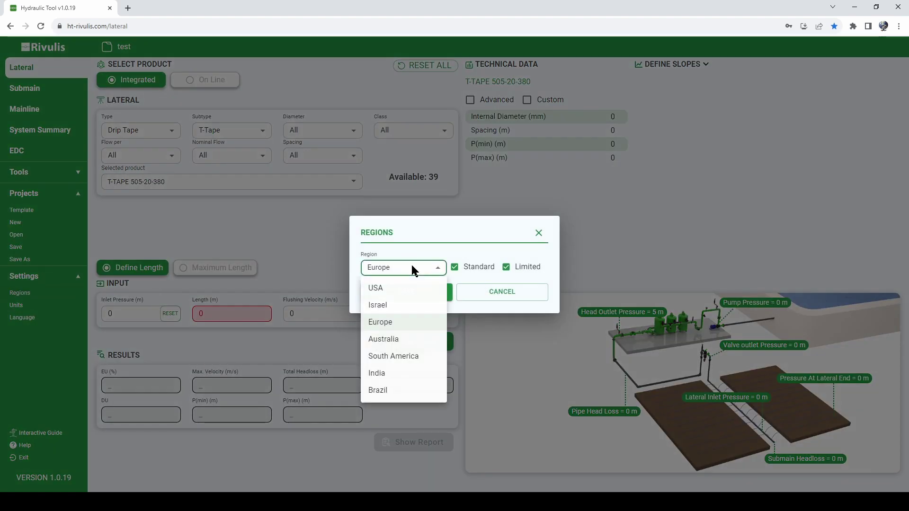
left_click(388, 322)
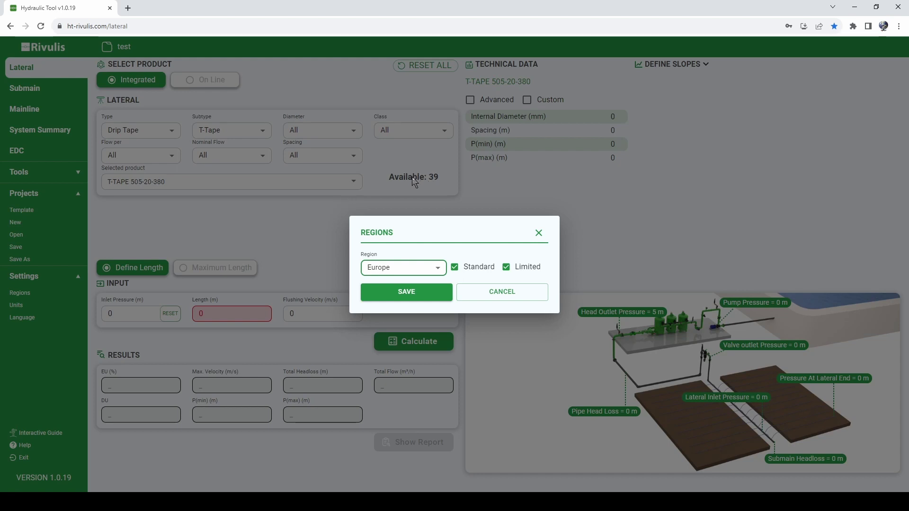
left_click(423, 271)
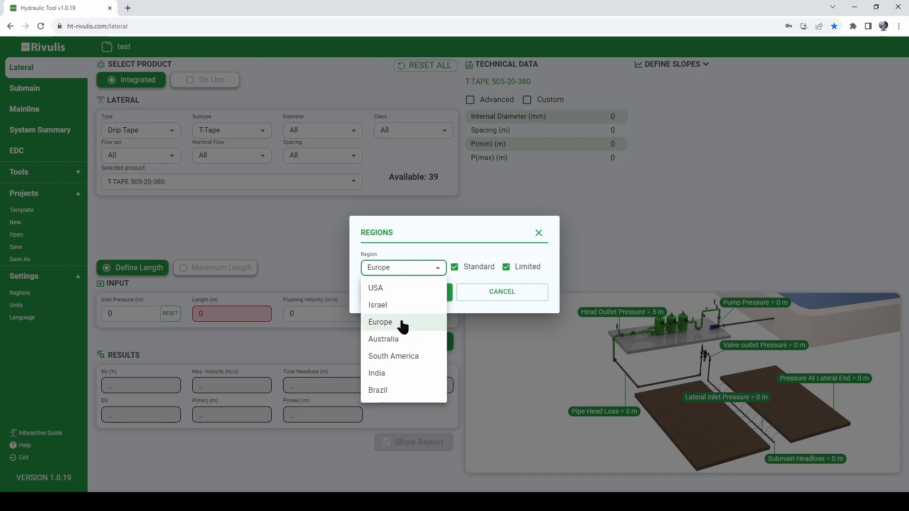
left_click(403, 326)
left_click(418, 266)
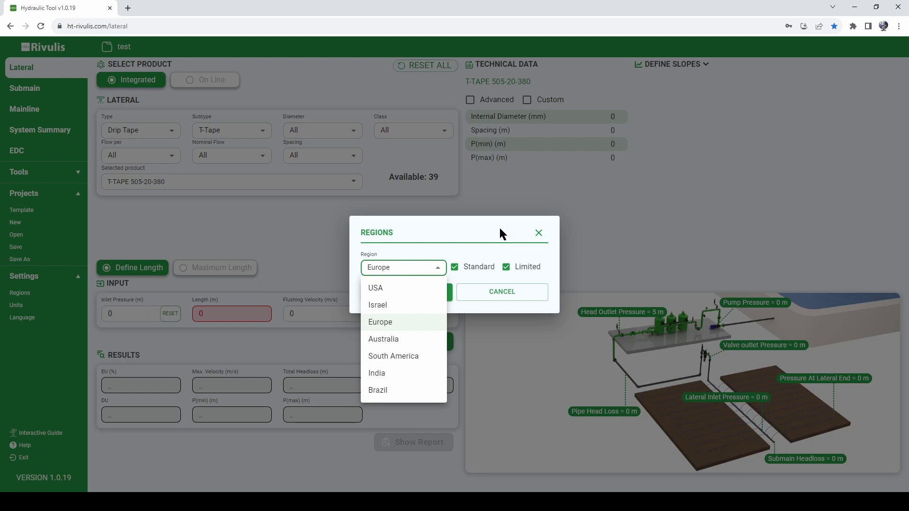
left_click(403, 323)
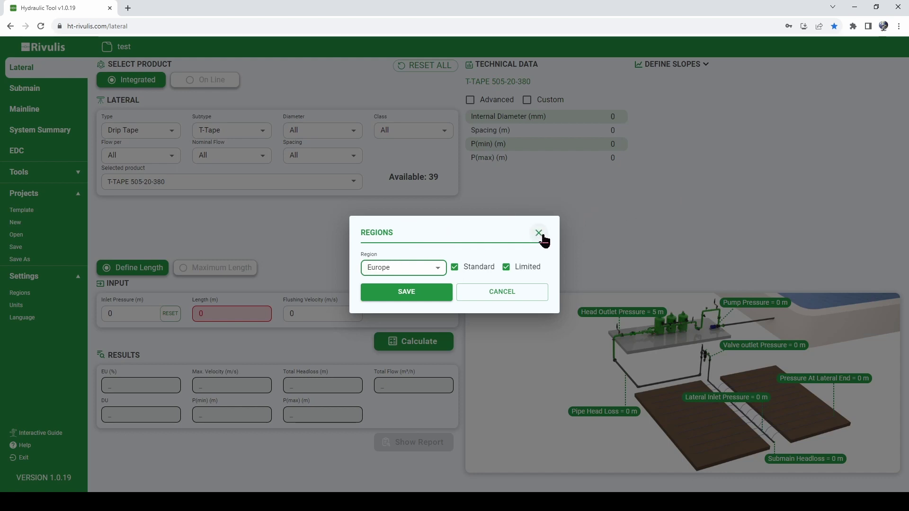
left_click(410, 297)
Apply metric default units, with pressure in bar and its conversion shown in psi.
left_click(24, 307)
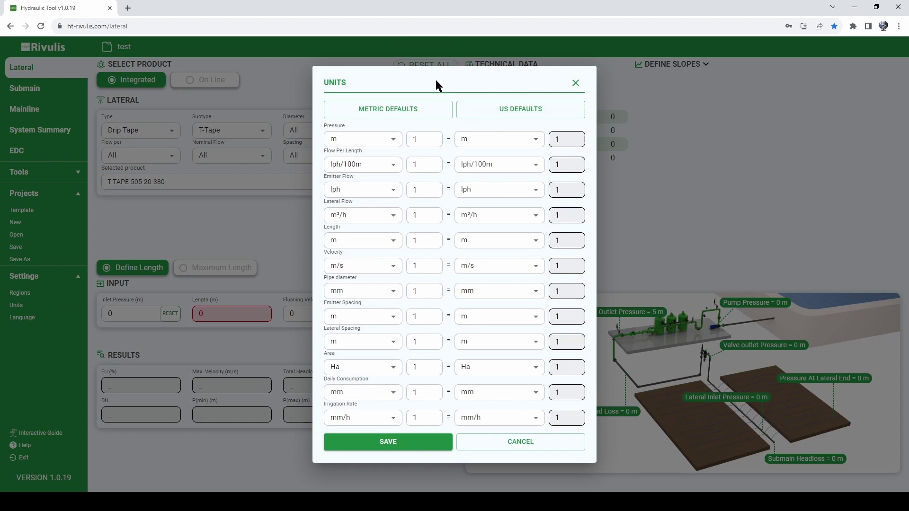
left_click(404, 112)
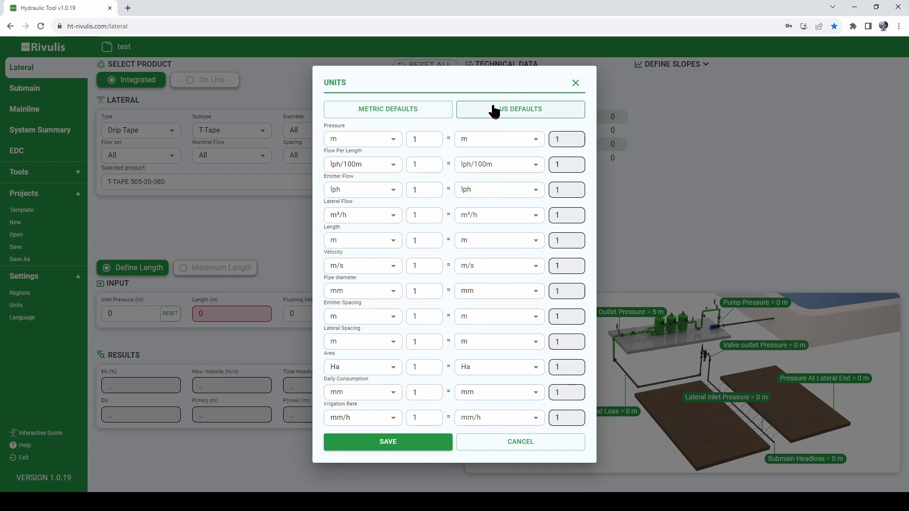
left_click(531, 114)
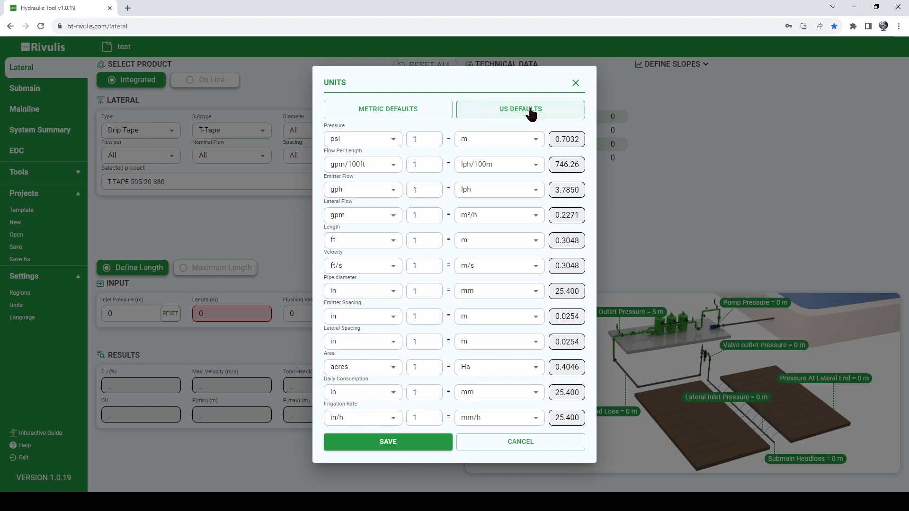
left_click(401, 114)
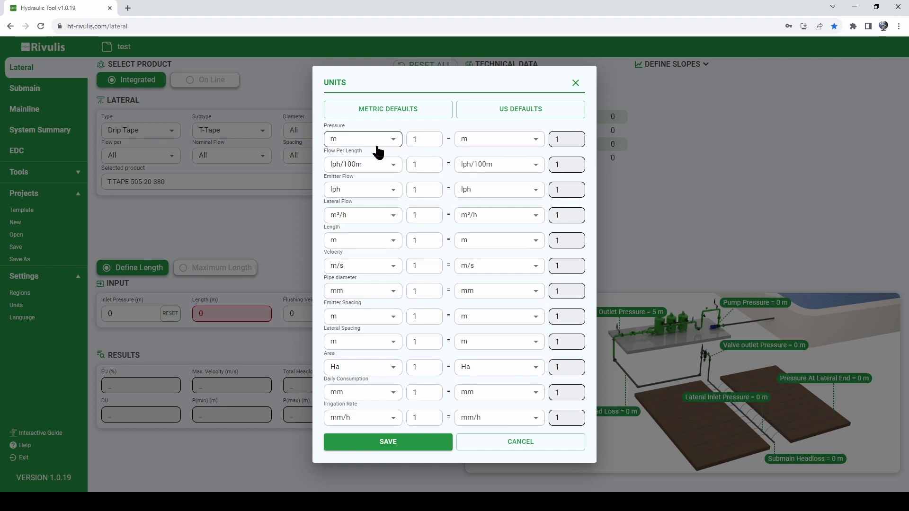
left_click(388, 141)
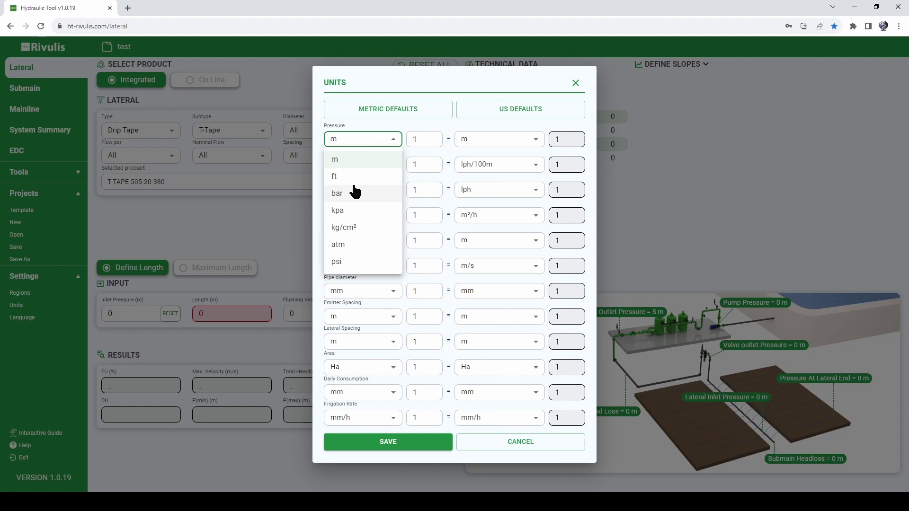
left_click(353, 193)
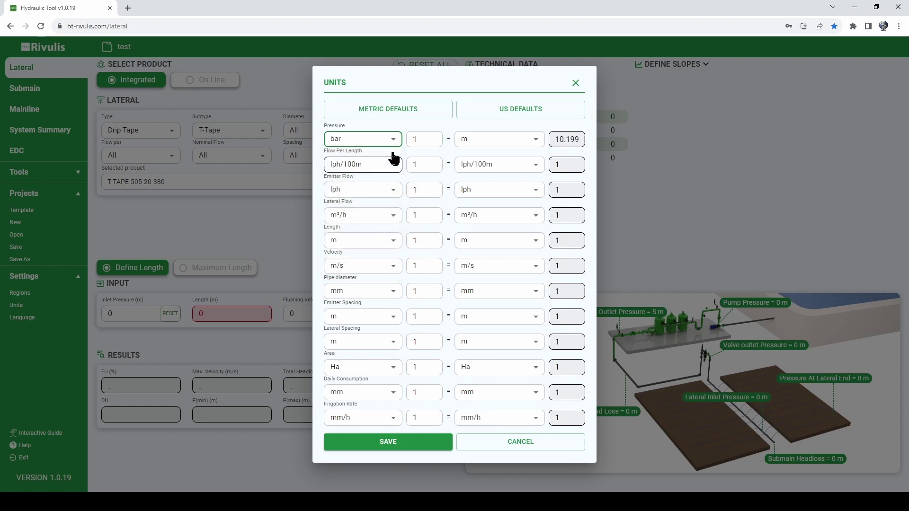
left_click(539, 140)
left_click(470, 264)
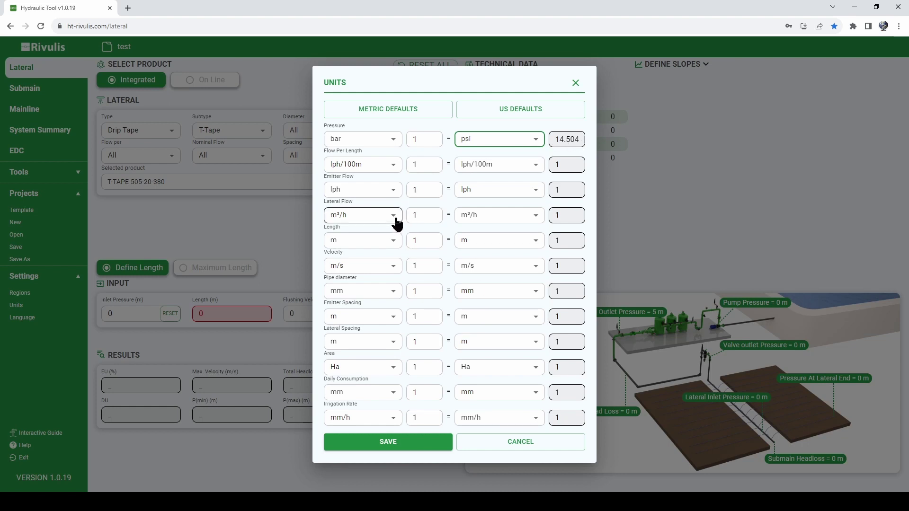
Show lateral flow conversion in lph, restore metric defaults, and save the units.
left_click(538, 213)
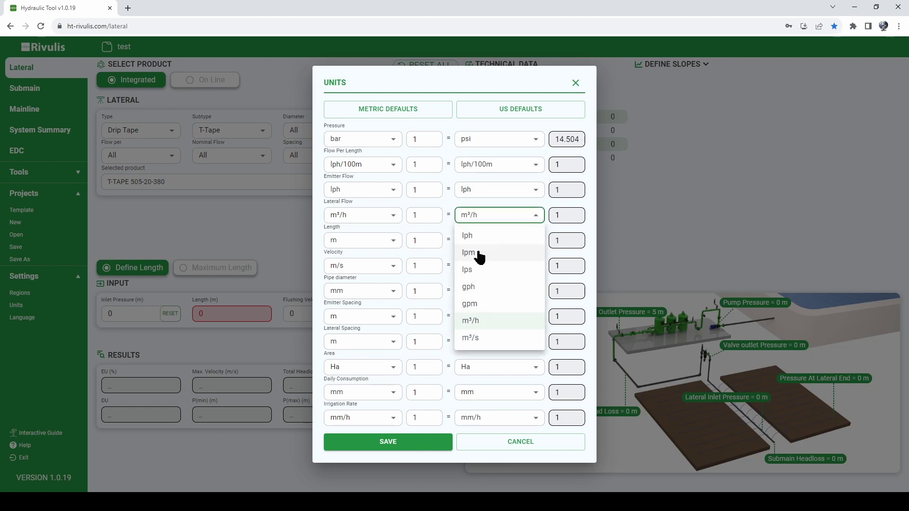
left_click(488, 236)
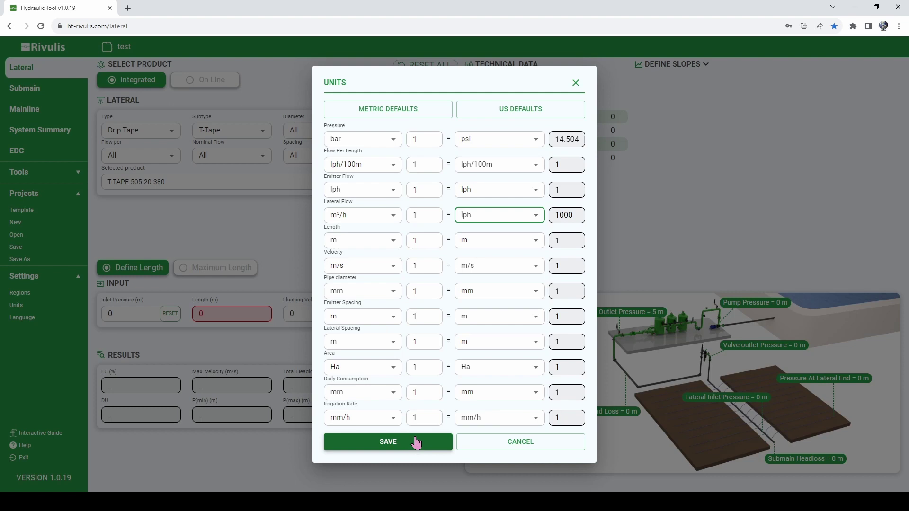
left_click(408, 115)
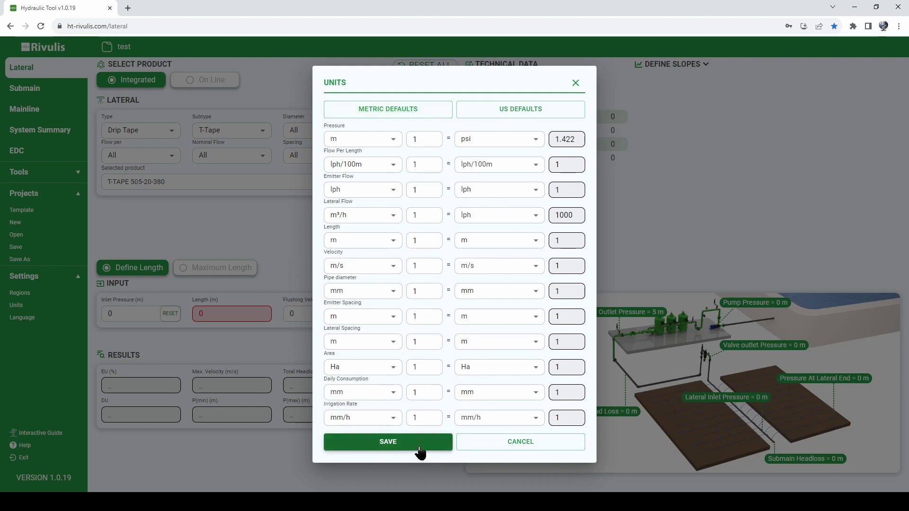
left_click(401, 447)
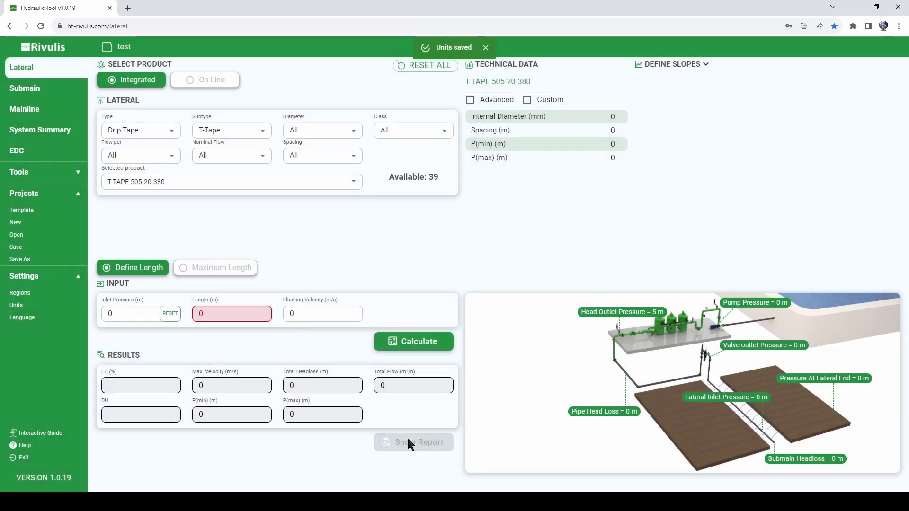